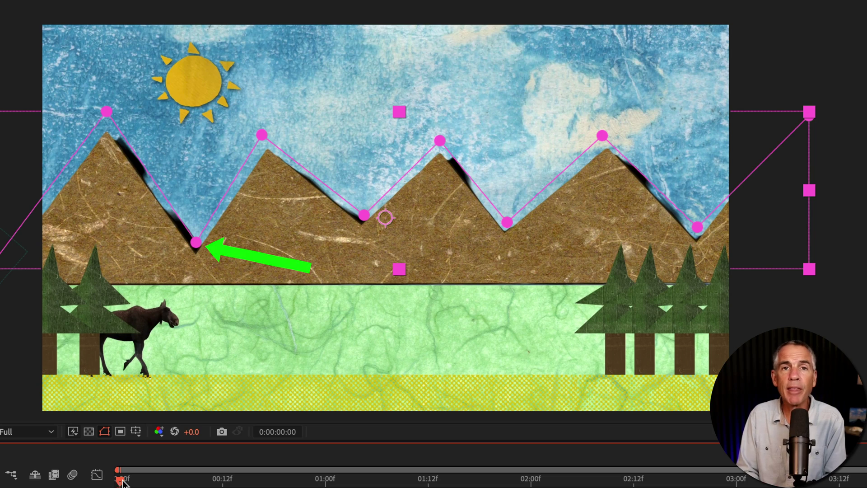
Scrub the timeline to preview the bus riding the zigzag path over the paper mountains.
{"action": "left_click_drag", "start_coordinate": [123, 482], "coordinate": [744, 482]}
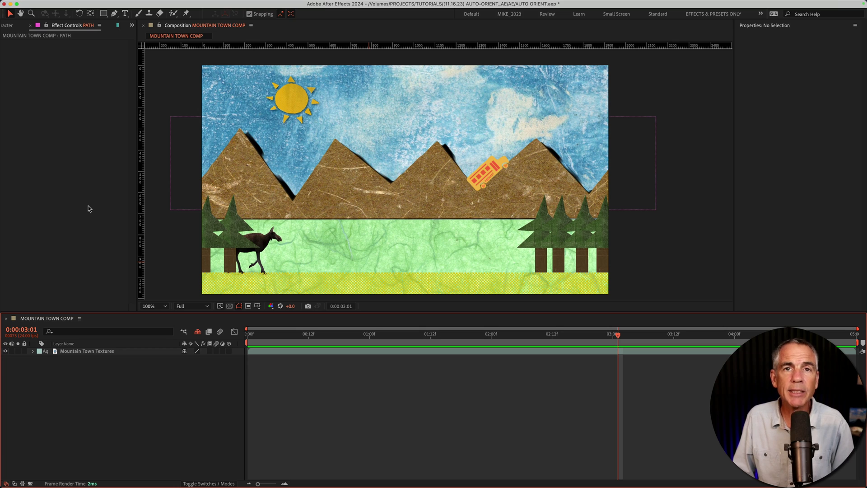
Switch from the Rectangle Tool to the Pen Tool (G) for point-by-point path drawing.
{"action": "left_click", "coordinate": [104, 13]}
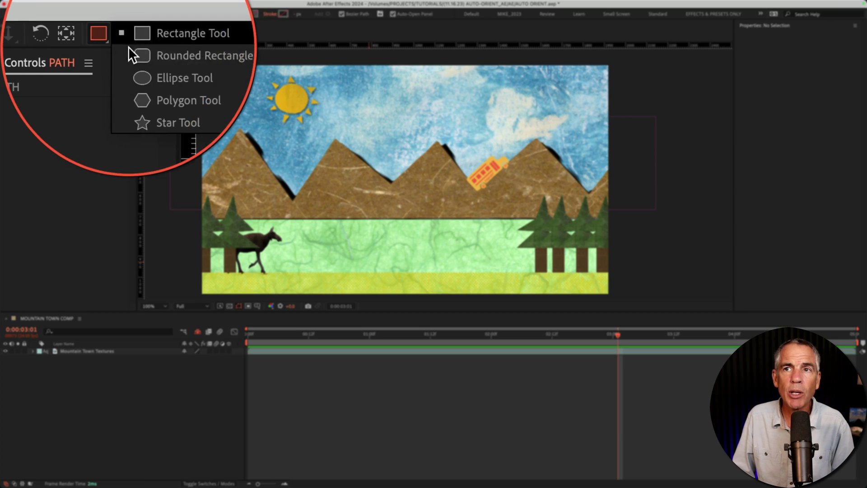
{"action": "left_click", "coordinate": [102, 51]}
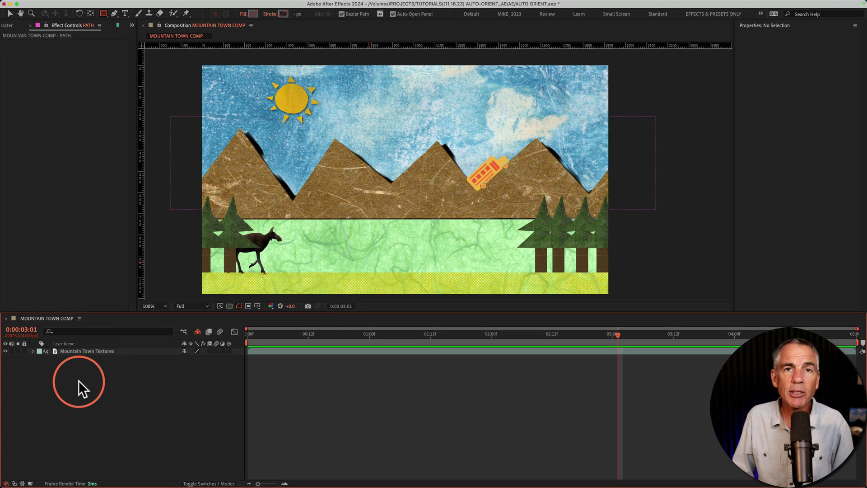
{"action": "left_click", "coordinate": [115, 13]}
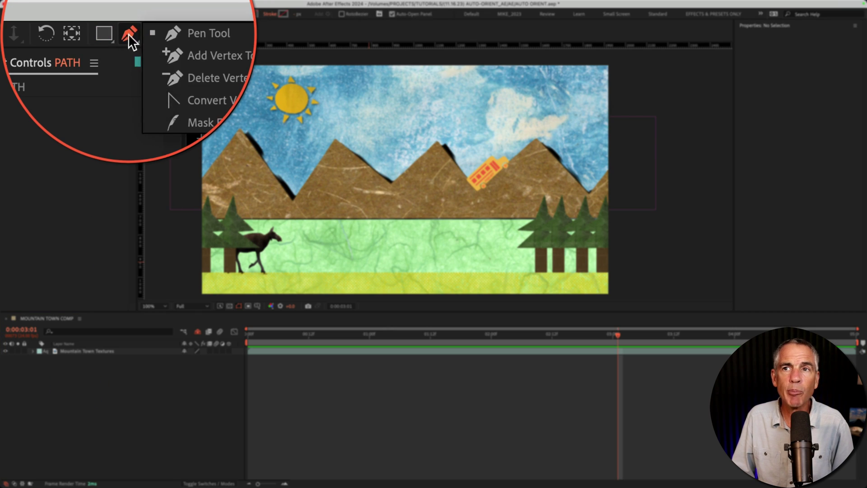
{"action": "left_click", "coordinate": [161, 30]}
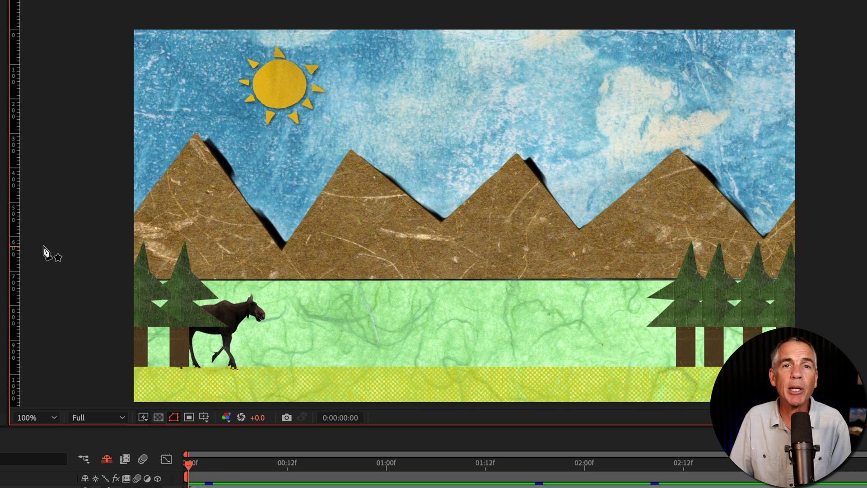
Start the path left of the frame, adding points over the first three peaks and their valleys.
{"action": "left_click", "coordinate": [52, 247]}
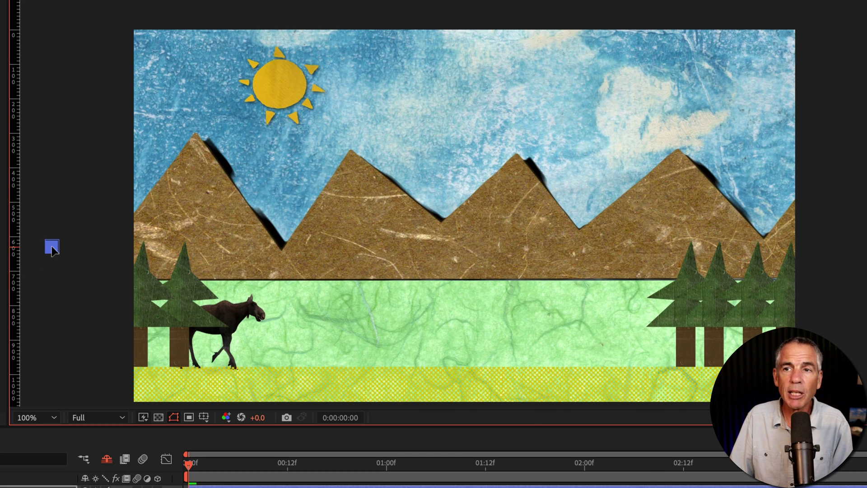
{"action": "left_click", "coordinate": [193, 95]}
{"action": "left_click", "coordinate": [281, 222]}
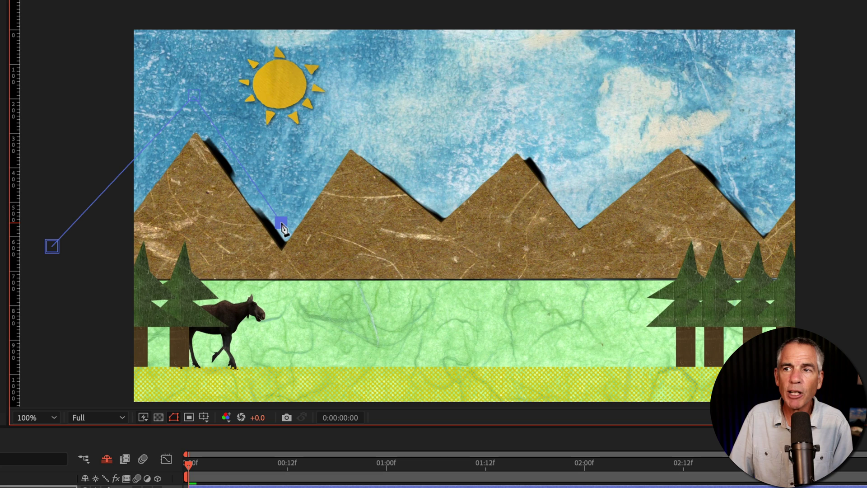
{"action": "left_click", "coordinate": [343, 117]}
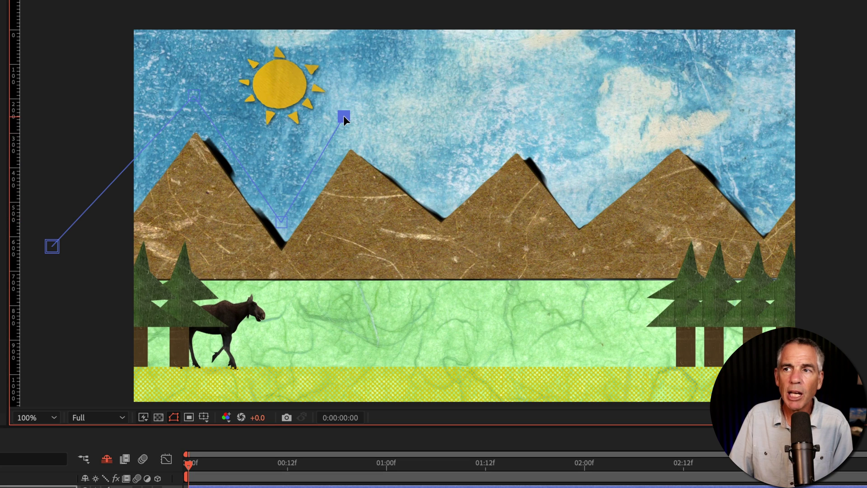
{"action": "mouse_move", "coordinate": [345, 117]}
{"action": "left_mouse_down"}
{"action": "mouse_move", "coordinate": [358, 130]}
{"action": "mouse_move", "coordinate": [344, 116]}
{"action": "mouse_move", "coordinate": [354, 118]}
{"action": "left_mouse_up"}
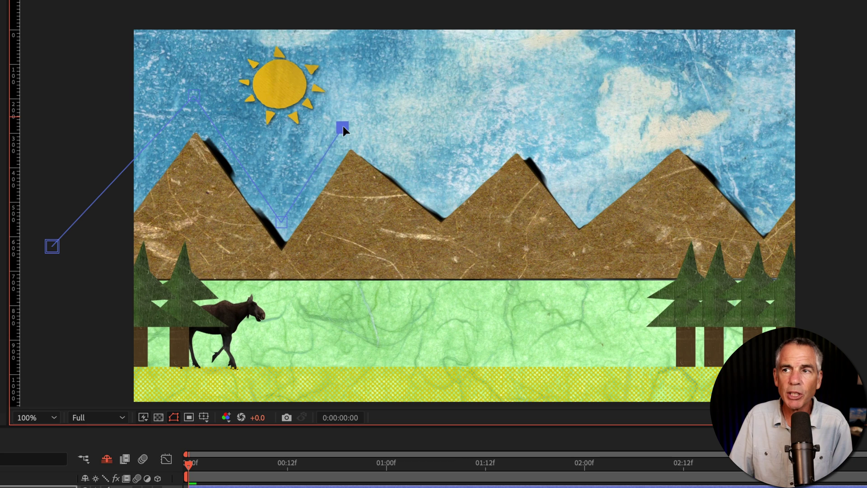
{"action": "left_click", "coordinate": [439, 201]}
{"action": "left_click", "coordinate": [515, 124]}
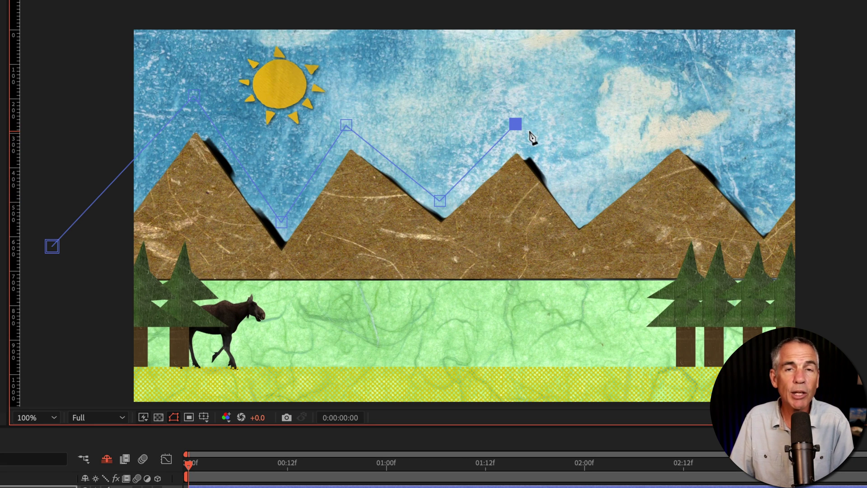
Continue the path over the remaining valleys and last peak, ending past the right edge, then deselect.
{"action": "left_click_drag", "start_coordinate": [542, 145], "coordinate": [304, 170]}
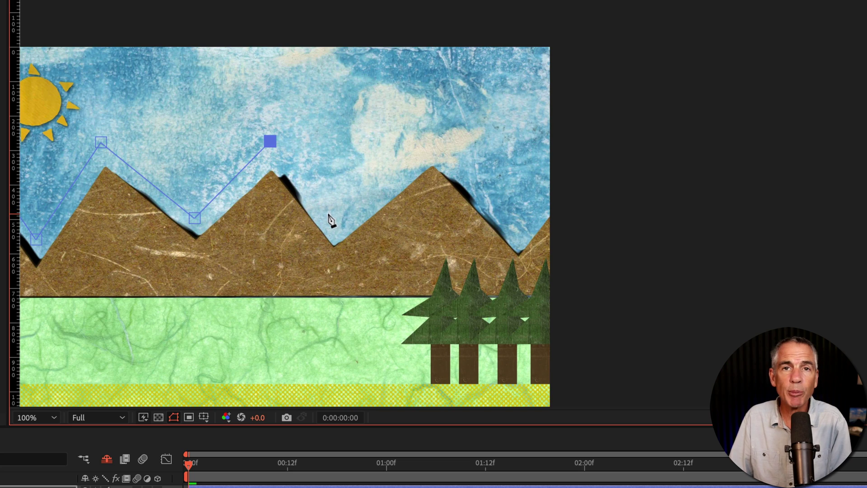
{"action": "left_click", "coordinate": [333, 223]}
{"action": "left_click", "coordinate": [432, 137]}
{"action": "left_click", "coordinate": [521, 223]}
{"action": "left_click", "coordinate": [644, 141]}
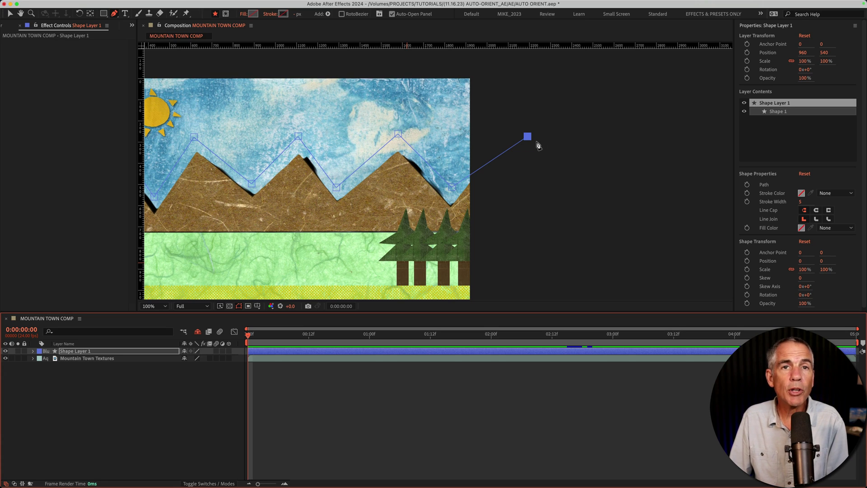
{"action": "left_click", "coordinate": [105, 406]}
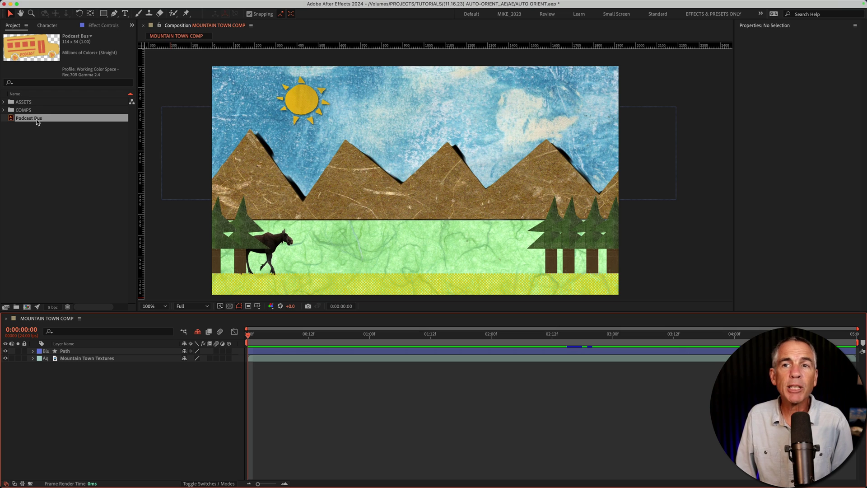
Add the Podcast Bus artwork to the comp and scale it to 188%.
{"action": "left_click_drag", "start_coordinate": [37, 122], "coordinate": [366, 151]}
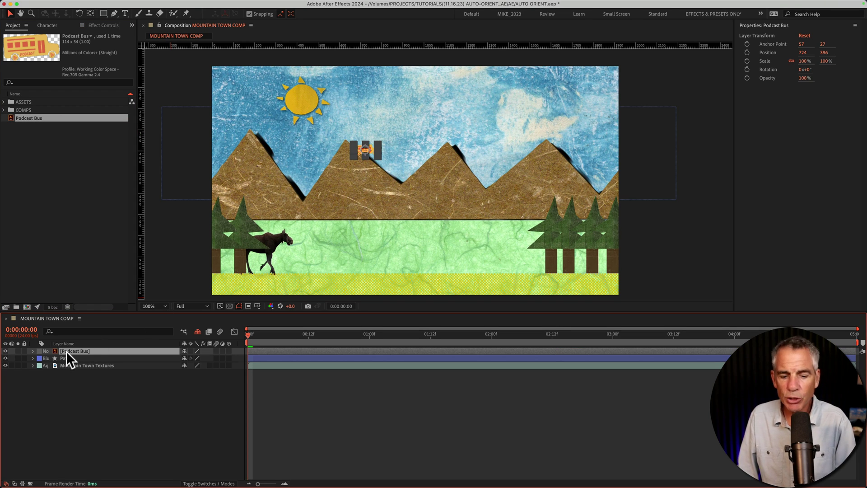
{"action": "key", "text": "s"}
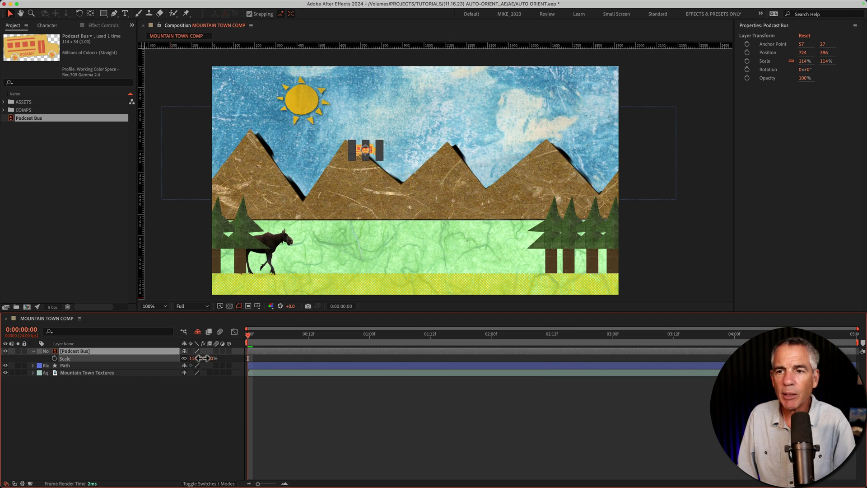
{"action": "left_click_drag", "start_coordinate": [197, 359], "coordinate": [237, 359]}
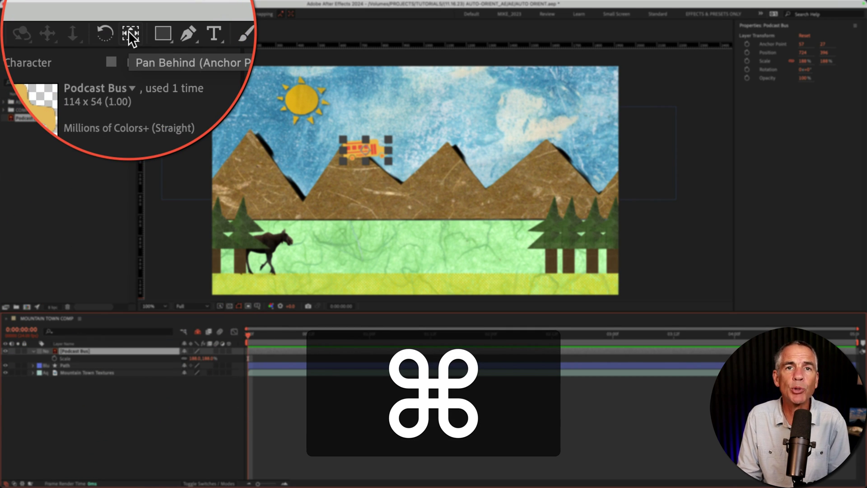
{"action": "left_click", "coordinate": [53, 407]}
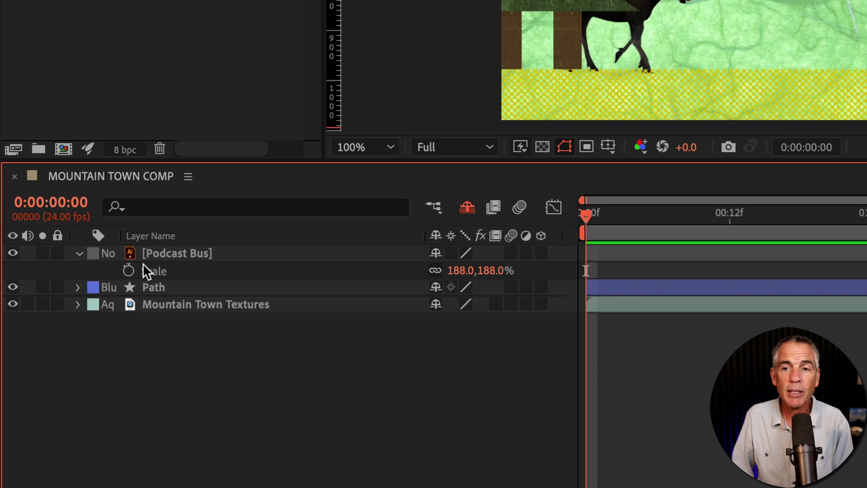
Expand the Path layer through Contents > Shape 1 > Path 1 and select its Path property.
{"action": "left_click", "coordinate": [65, 366]}
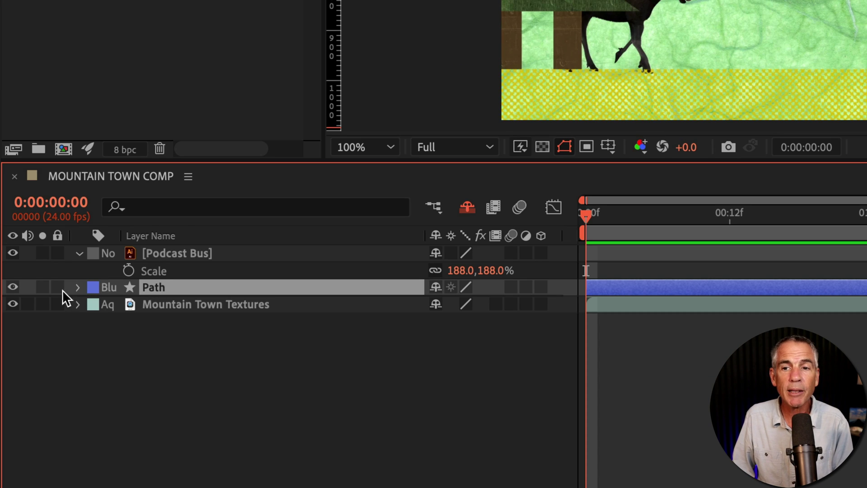
{"action": "left_click", "coordinate": [78, 288]}
{"action": "left_click", "coordinate": [95, 306]}
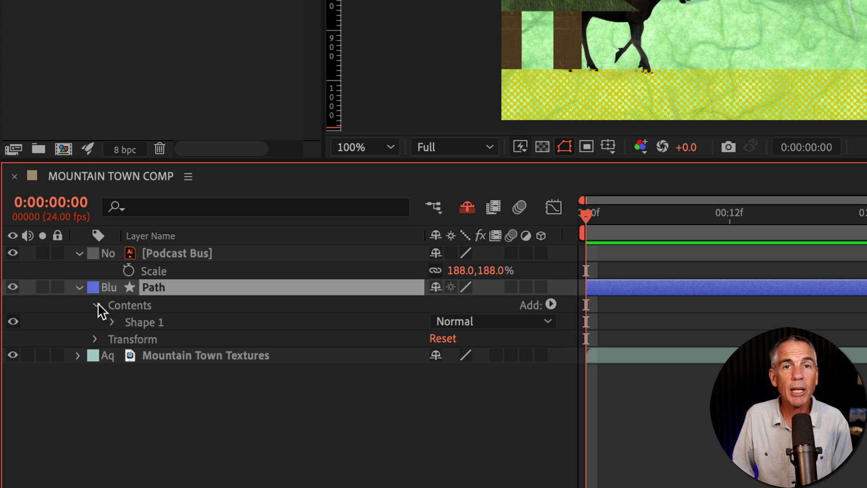
{"action": "left_click", "coordinate": [113, 321]}
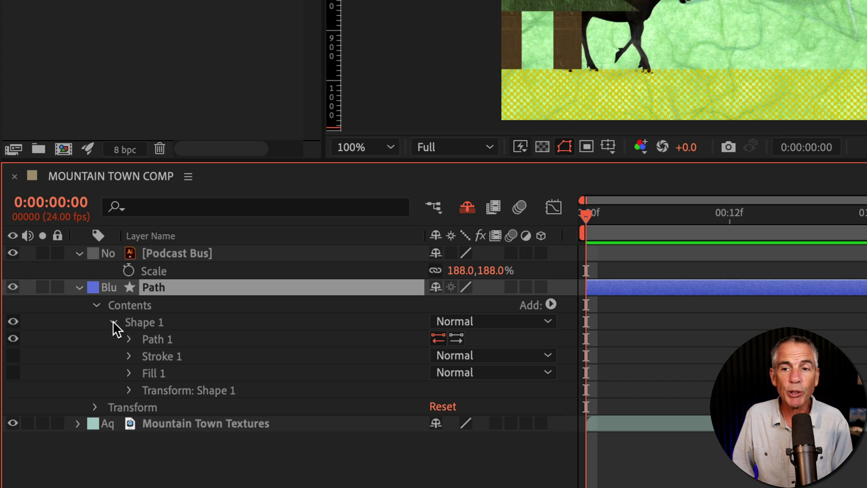
{"action": "left_click", "coordinate": [131, 340]}
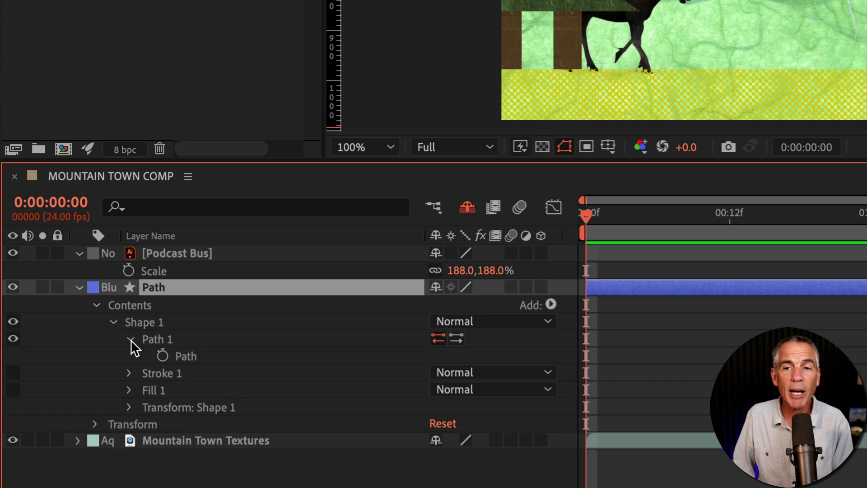
{"action": "left_click", "coordinate": [196, 355]}
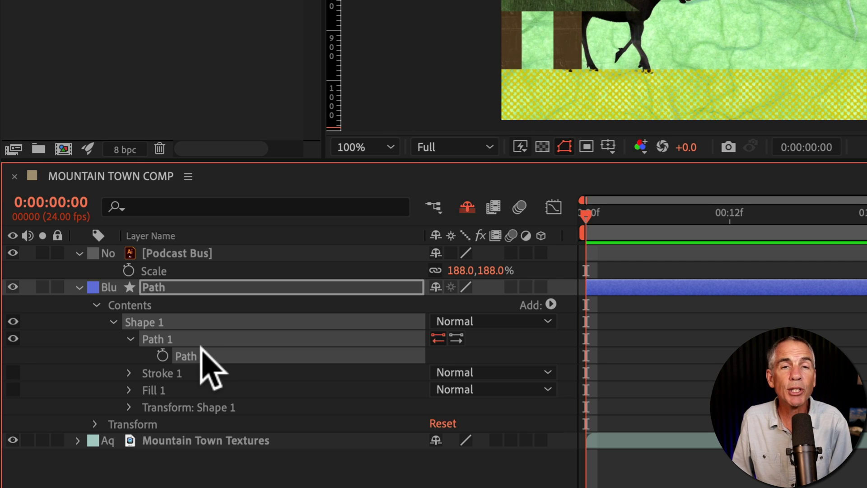
Copy the selected path shape with Cmd+C and Edit > Copy.
{"action": "key", "text": "super"}
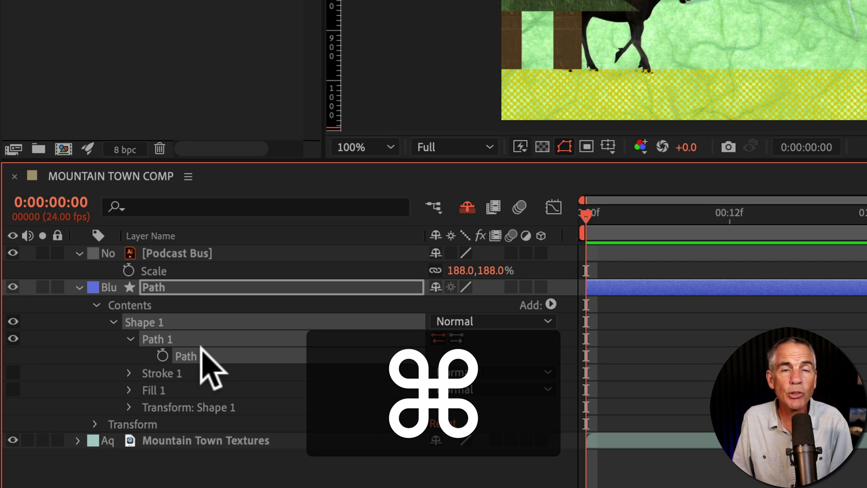
{"action": "key", "text": "super+c"}
{"action": "left_click", "coordinate": [256, 10]}
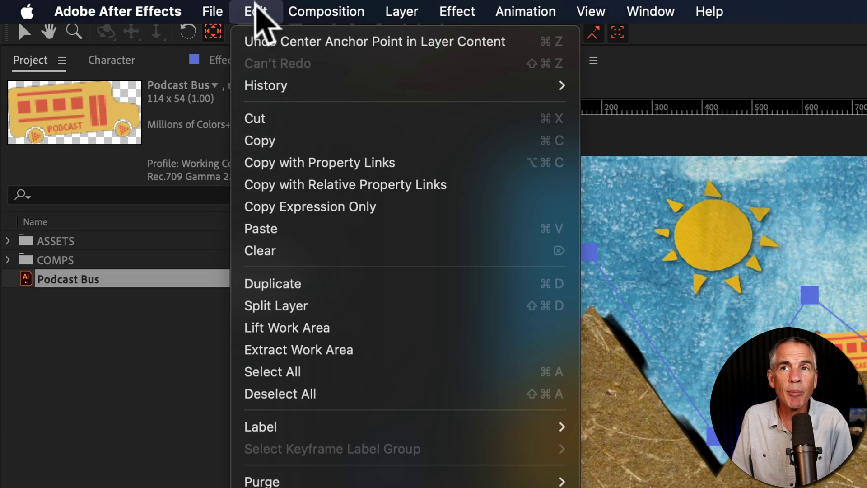
{"action": "left_click", "coordinate": [335, 139]}
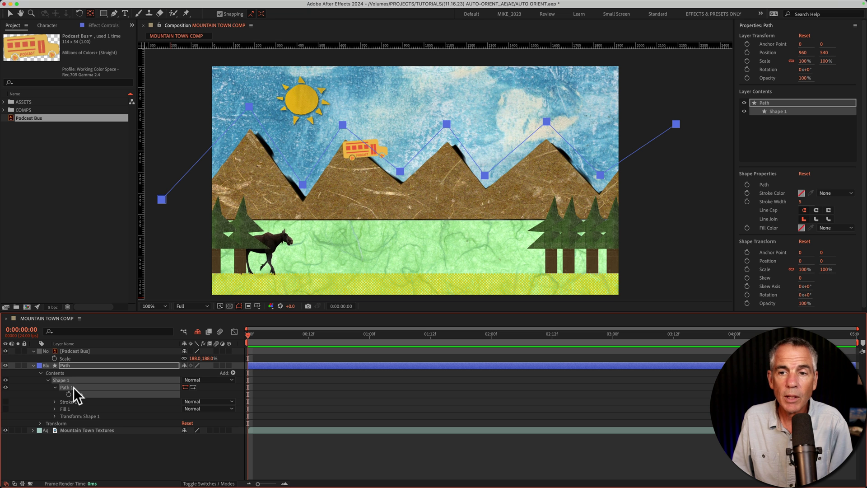
Paste the copied path into the Podcast Bus Position, creating keyframes starting off-frame at -238, 630.
{"action": "left_click", "coordinate": [69, 347]}
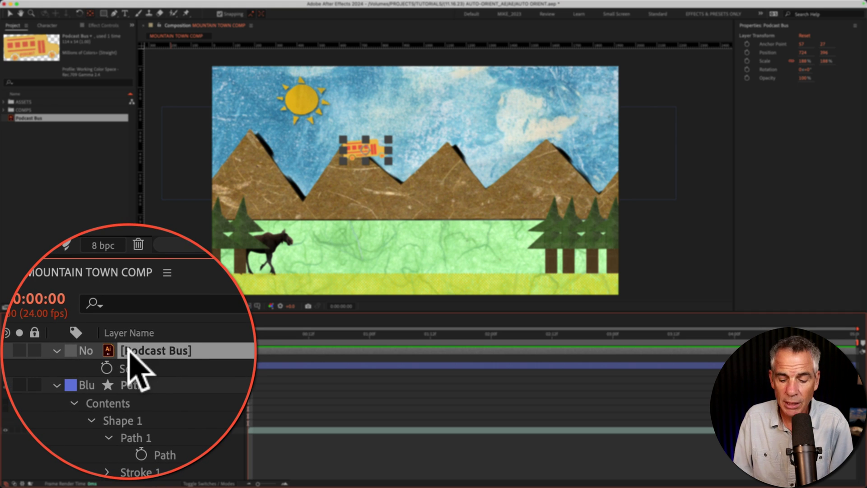
{"action": "key", "text": "p"}
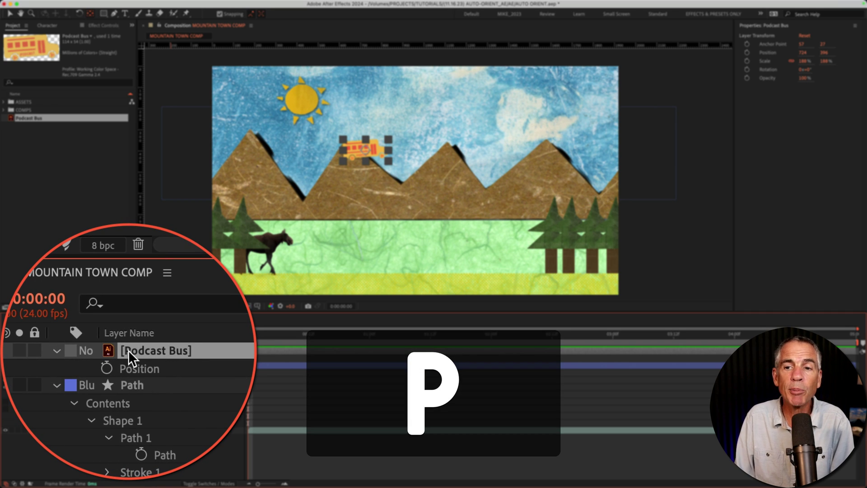
{"action": "left_click", "coordinate": [129, 355]}
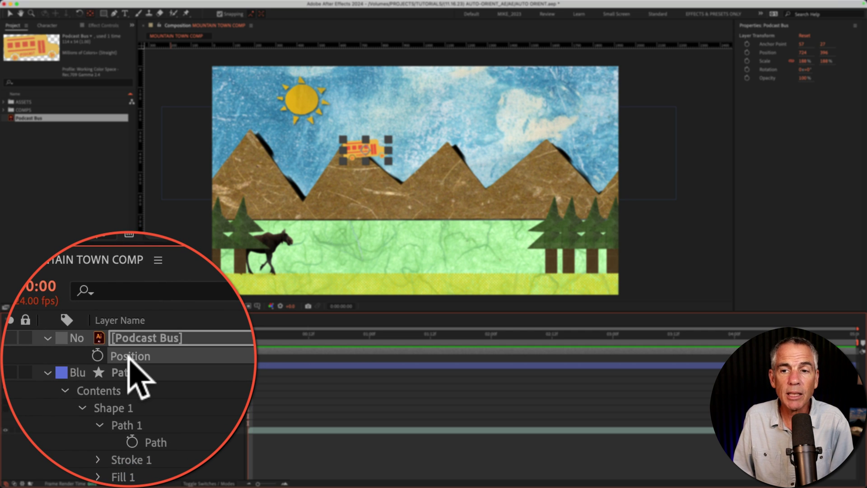
{"action": "key", "text": "super+v"}
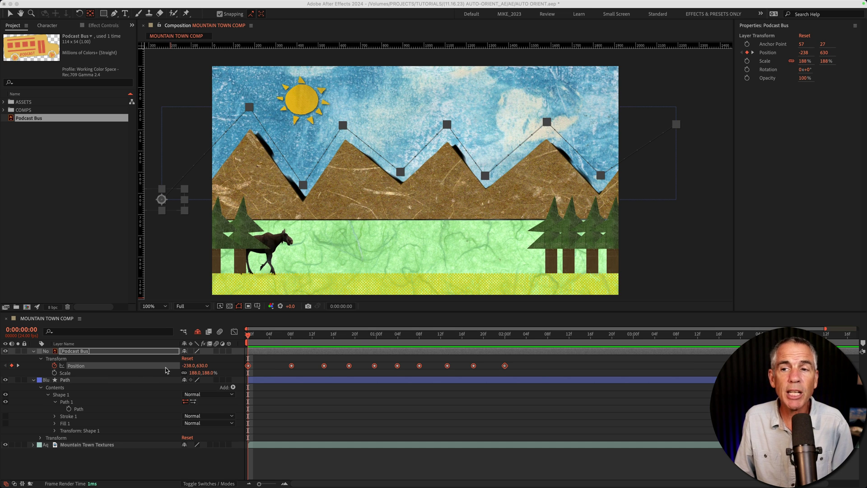
Scrub forward to watch the bus travel the mountain path while staying level.
{"action": "left_click", "coordinate": [247, 336]}
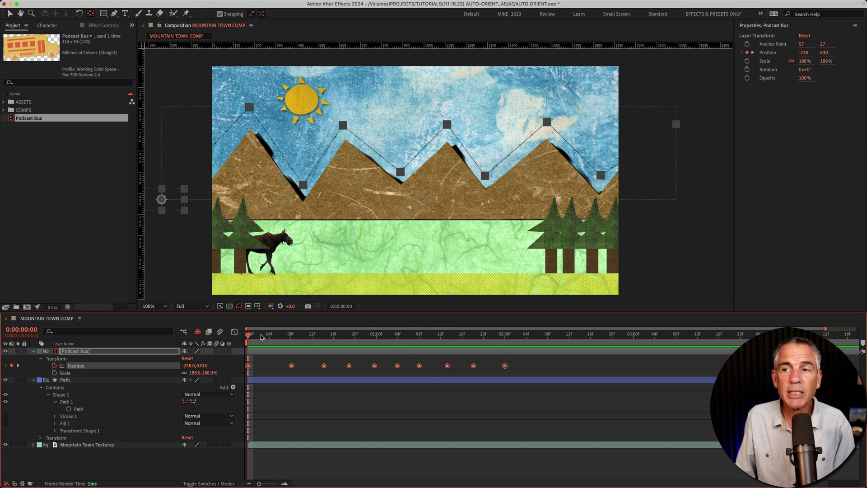
{"action": "left_click_drag", "start_coordinate": [249, 335], "coordinate": [359, 394]}
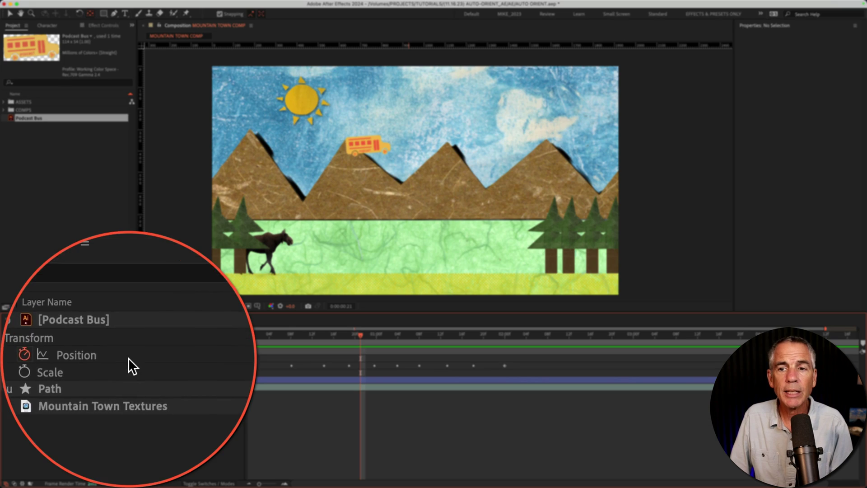
Bring up Layer > Transform > Auto-Orient for the Podcast Bus layer.
{"action": "left_click", "coordinate": [92, 351]}
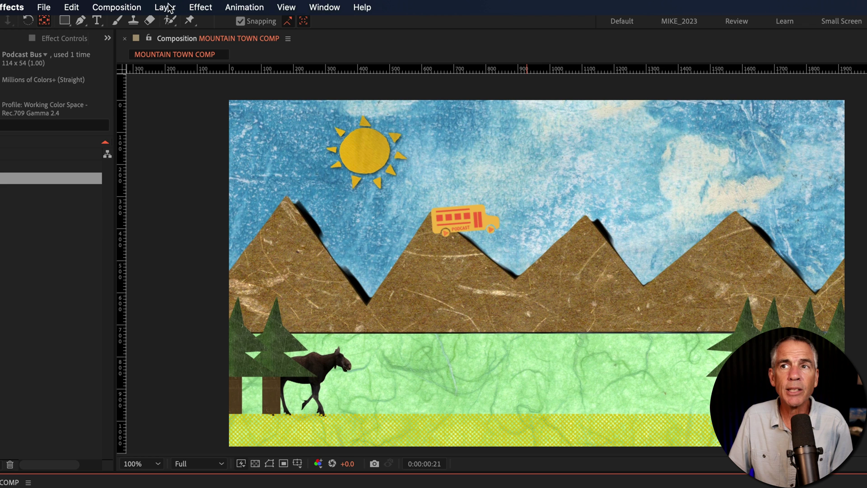
{"action": "left_click", "coordinate": [165, 7]}
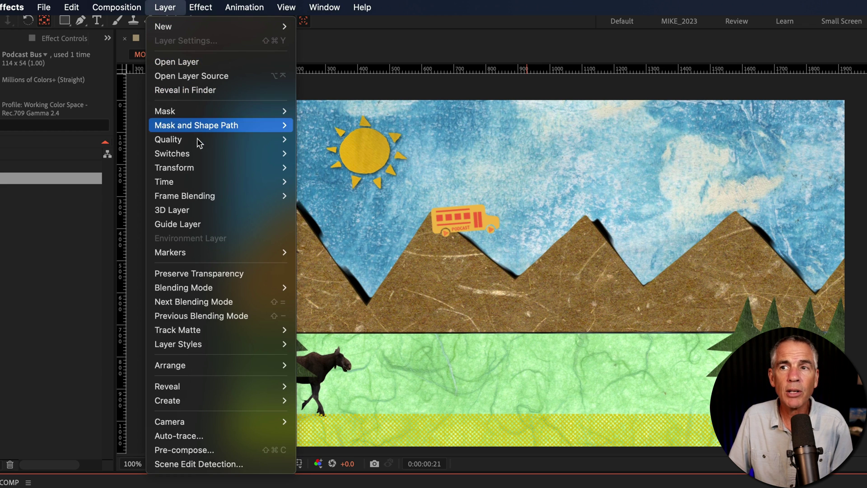
{"action": "mouse_move", "coordinate": [201, 169]}
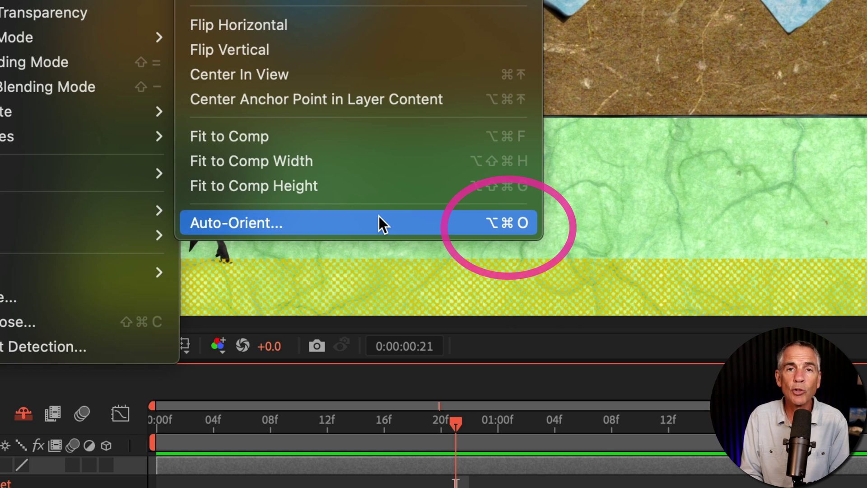
{"action": "left_click", "coordinate": [379, 217]}
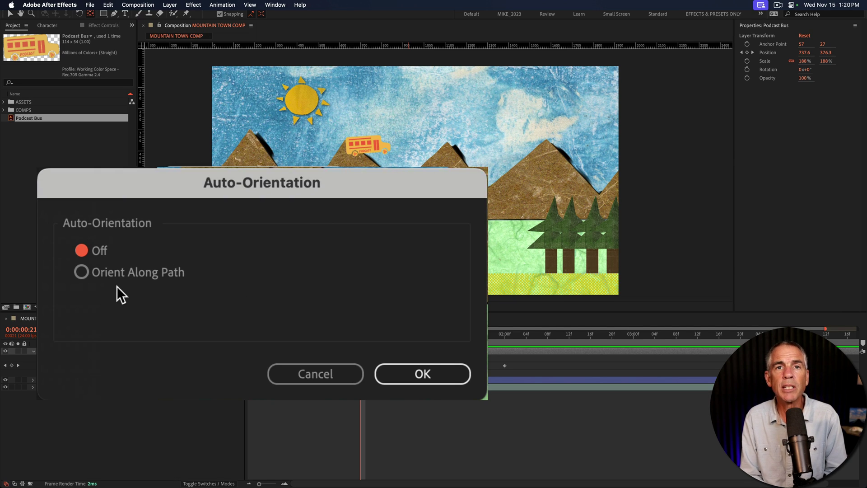
Set Auto-Orientation to Orient Along Path so the bus tilts with each slope.
{"action": "left_click", "coordinate": [82, 272]}
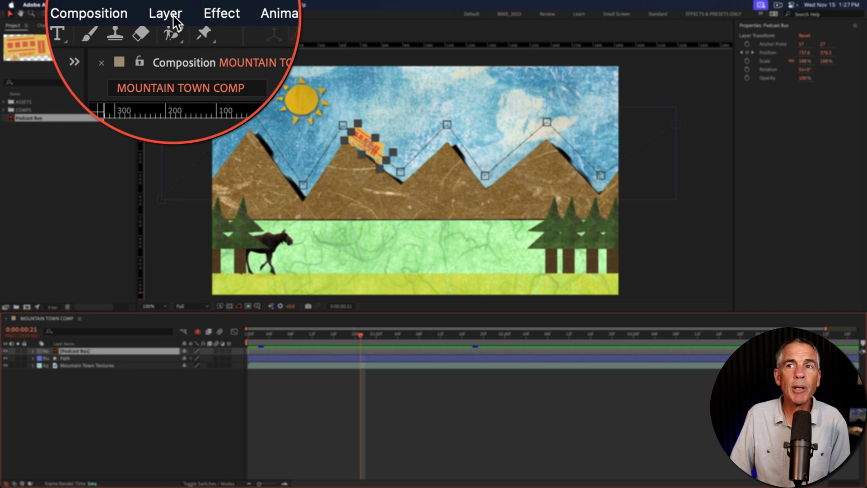
Reopen Layer > Transform > Auto-Orient and set orientation back to Off.
{"action": "left_click", "coordinate": [172, 15]}
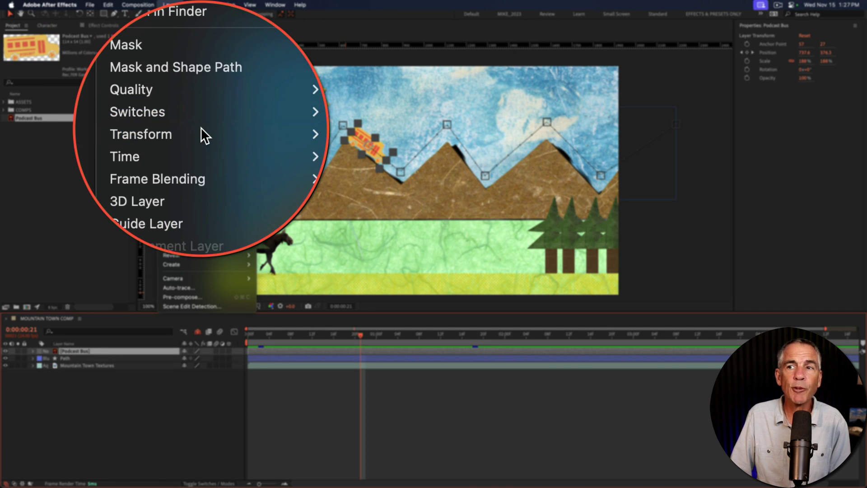
{"action": "mouse_move", "coordinate": [190, 111]}
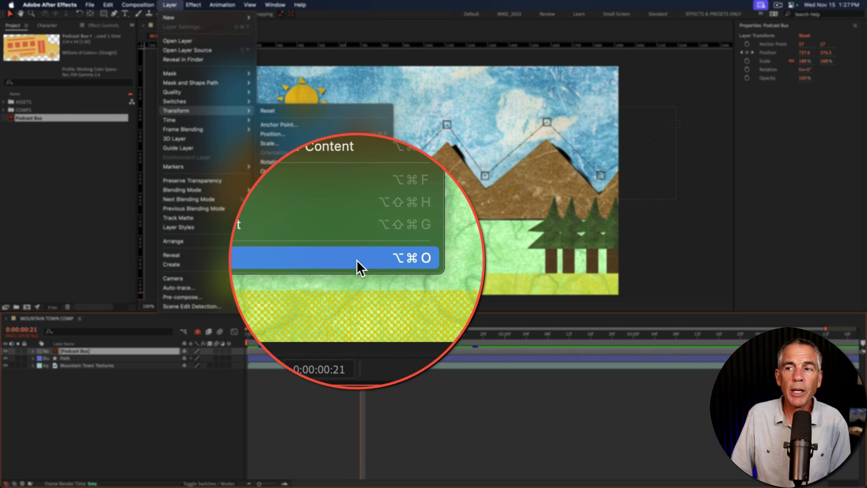
{"action": "left_click", "coordinate": [350, 259]}
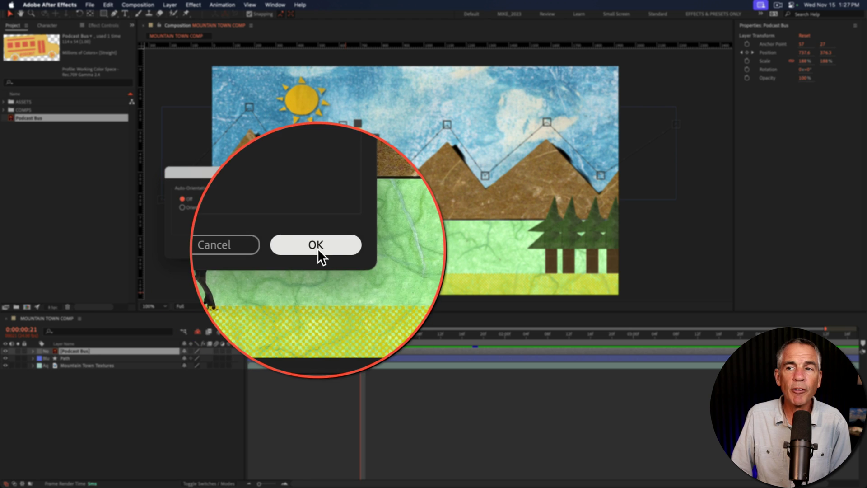
{"action": "left_click", "coordinate": [318, 248]}
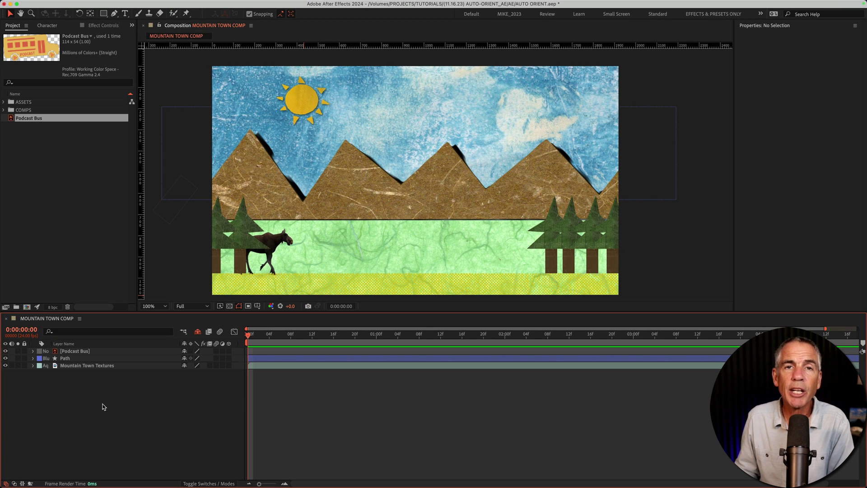
Scale the Podcast Bus Position keyframes proportionally so the trip ends near one second.
{"action": "left_click", "coordinate": [94, 352]}
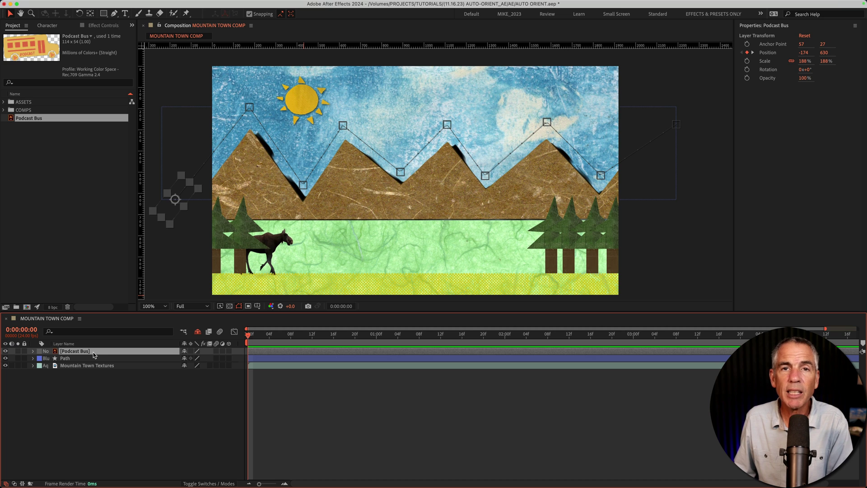
{"action": "key", "text": "p"}
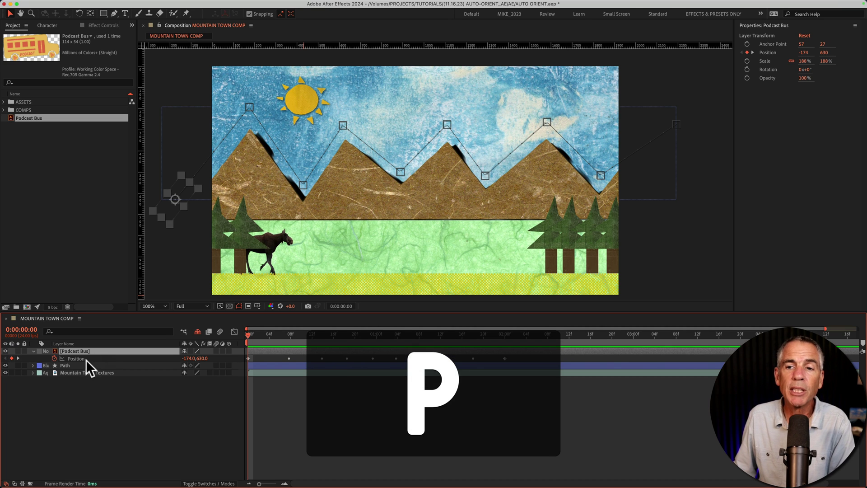
{"action": "left_click", "coordinate": [77, 357]}
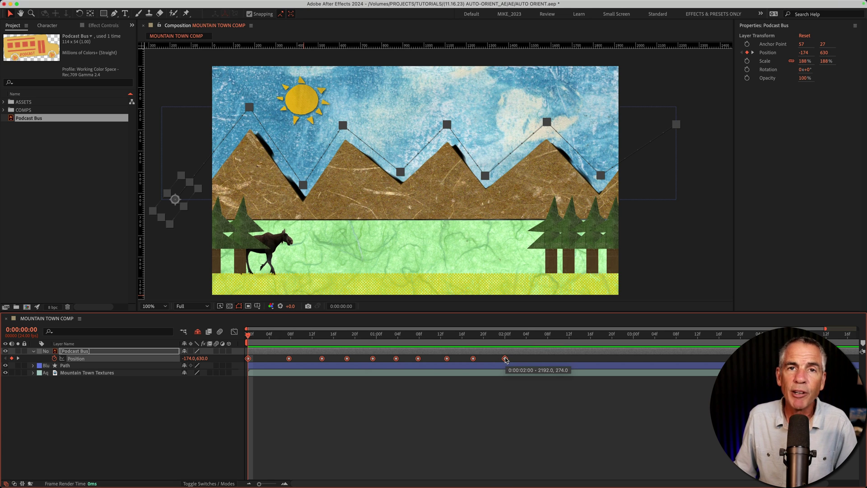
{"action": "left_click_drag", "start_coordinate": [505, 359], "coordinate": [414, 378]}
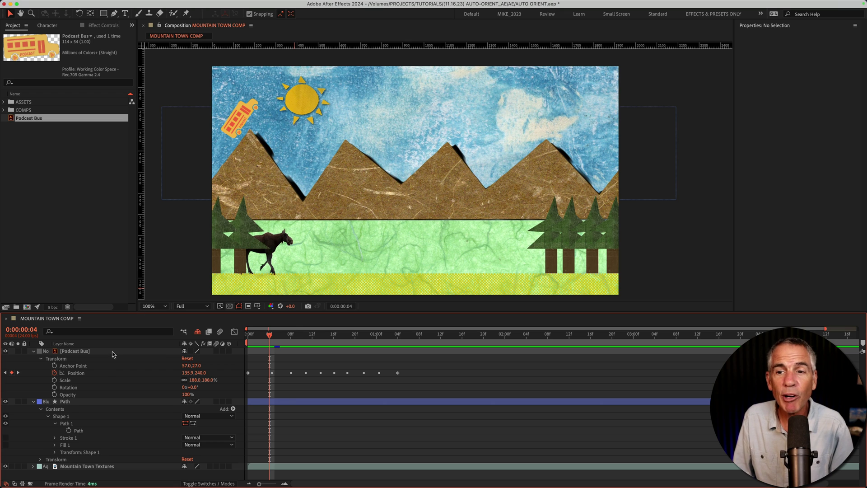
Clear the bus's Position keyframes and move the path's first vertex lower on the left.
{"action": "left_click", "coordinate": [73, 373]}
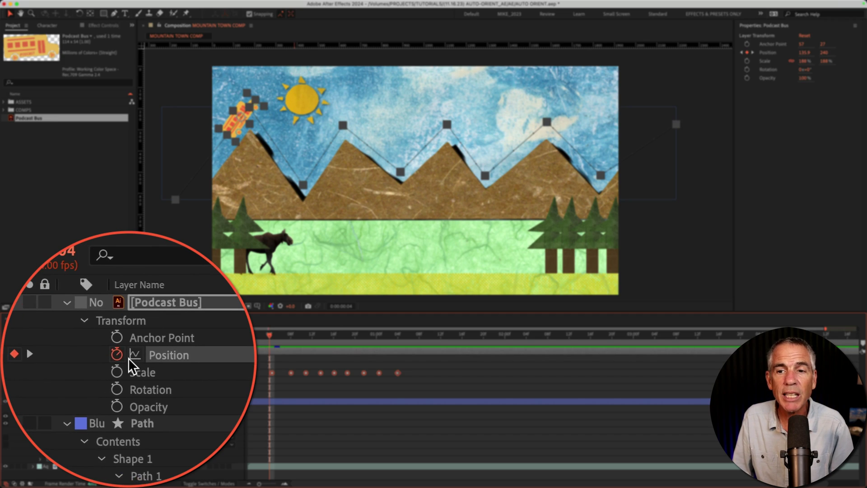
{"action": "left_click", "coordinate": [130, 359]}
{"action": "scroll", "coordinate": [129, 358], "scroll_direction": "down", "scroll_amount": 5}
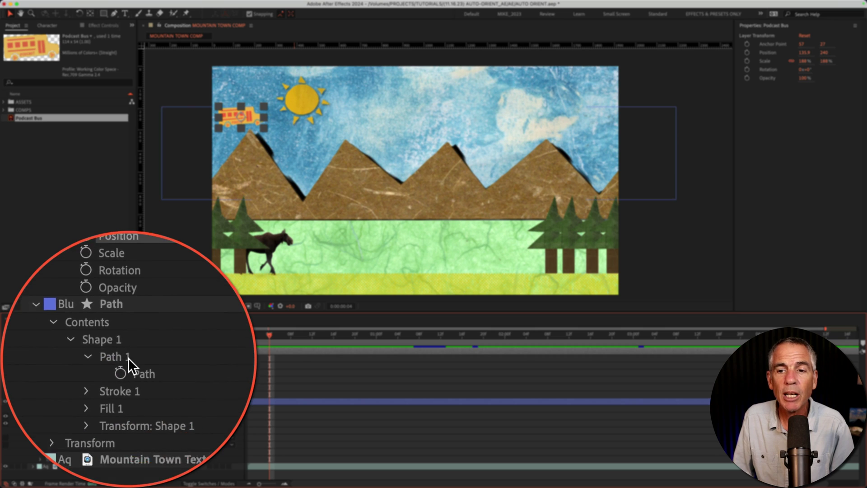
{"action": "left_click", "coordinate": [128, 358]}
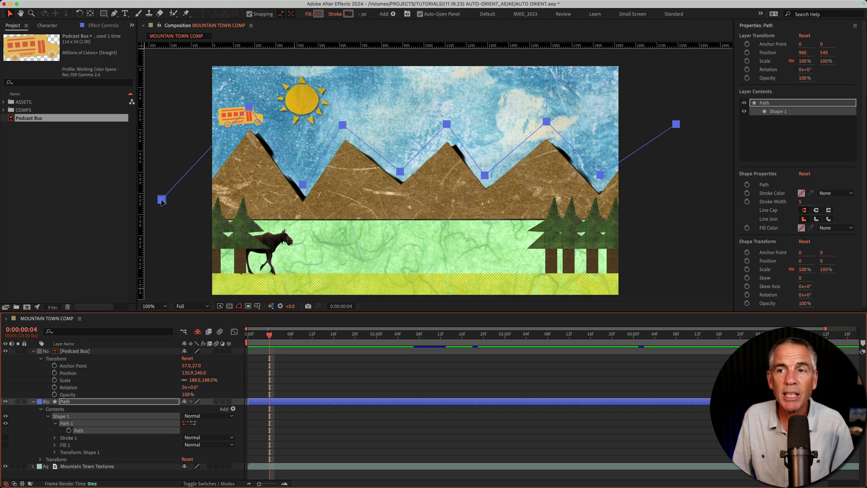
{"action": "left_click", "coordinate": [162, 200], "text": "shift"}
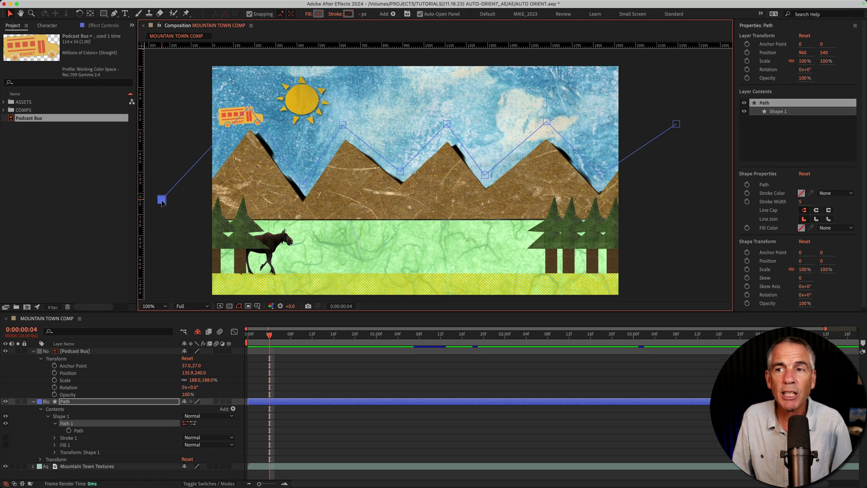
{"action": "left_click_drag", "start_coordinate": [162, 200], "coordinate": [173, 217]}
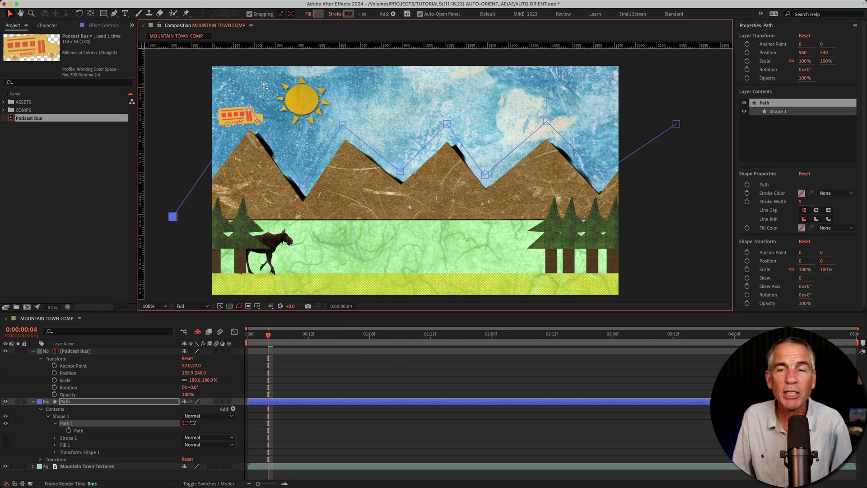
Copy the edited Path and paste it into the bus's Position as motion keyframes.
{"action": "left_click", "coordinate": [81, 431]}
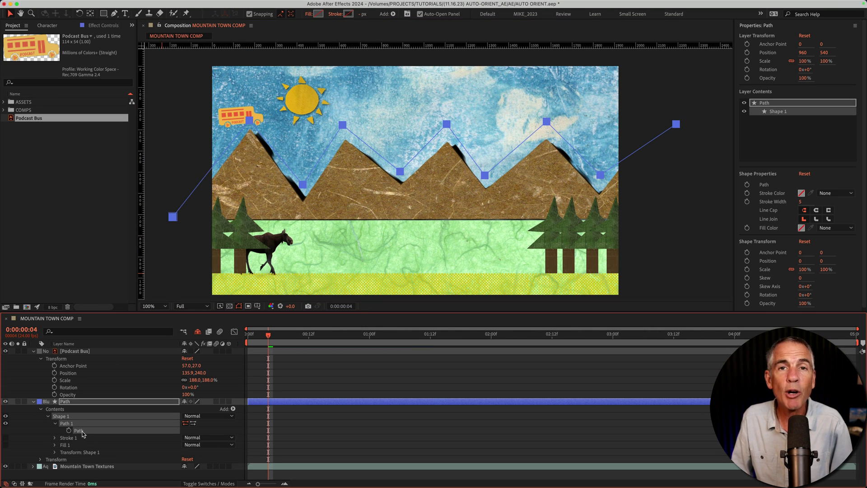
{"action": "left_click", "coordinate": [77, 373]}
{"action": "key", "text": "super+v"}
Set the bus's Auto-Orient to Orient Along Path and scrub to preview the tilt.
{"action": "left_click", "coordinate": [169, 5]}
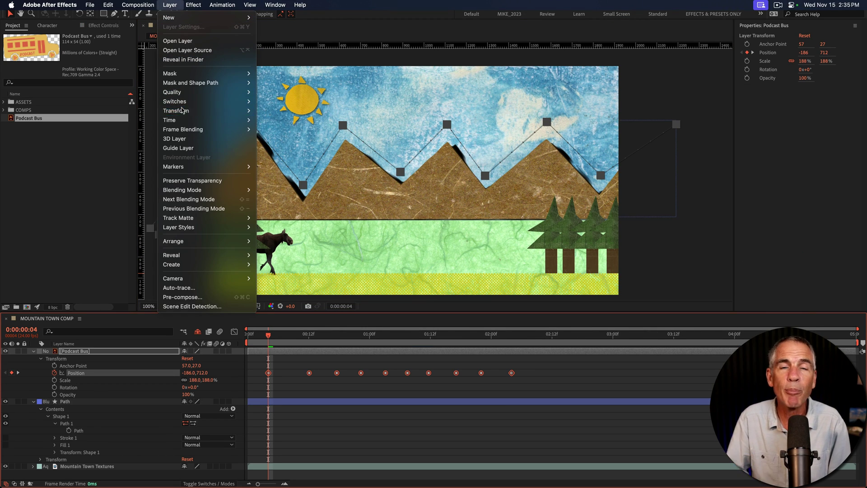
{"action": "mouse_move", "coordinate": [182, 110]}
{"action": "left_click", "coordinate": [289, 262]}
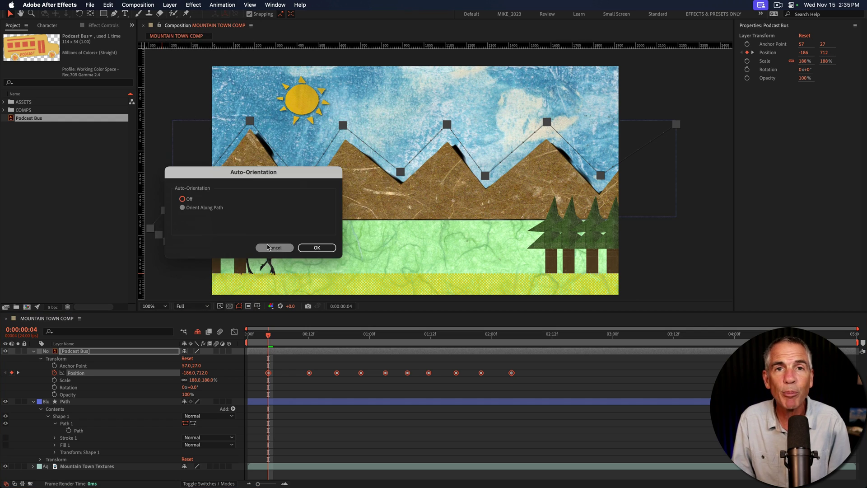
{"action": "left_click", "coordinate": [317, 247]}
{"action": "left_click_drag", "start_coordinate": [271, 335], "coordinate": [351, 346]}
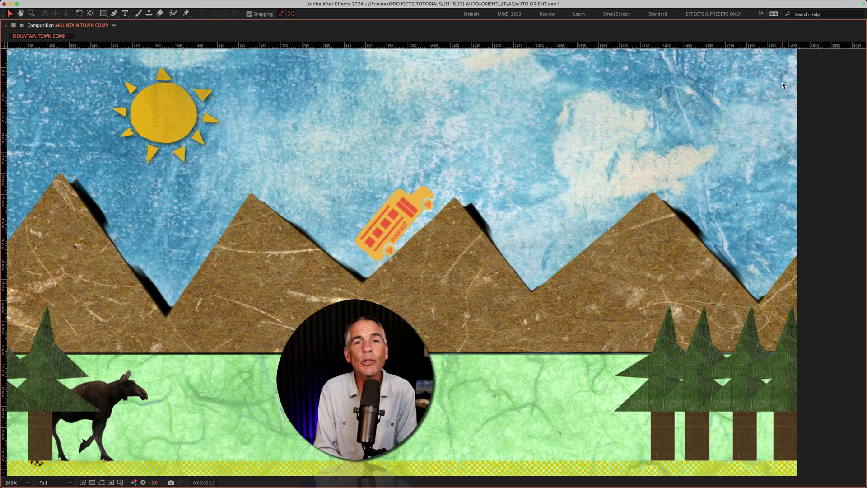